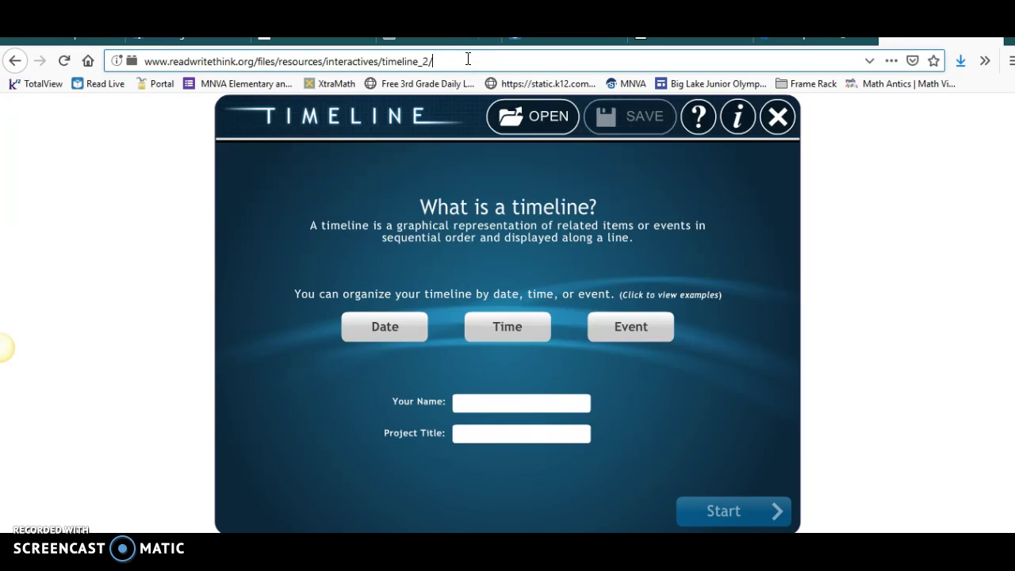
Step: Enter the student's name and the project title 'My Life', then start the empty timeline
{"action": "left_click", "coordinate": [484, 402]}
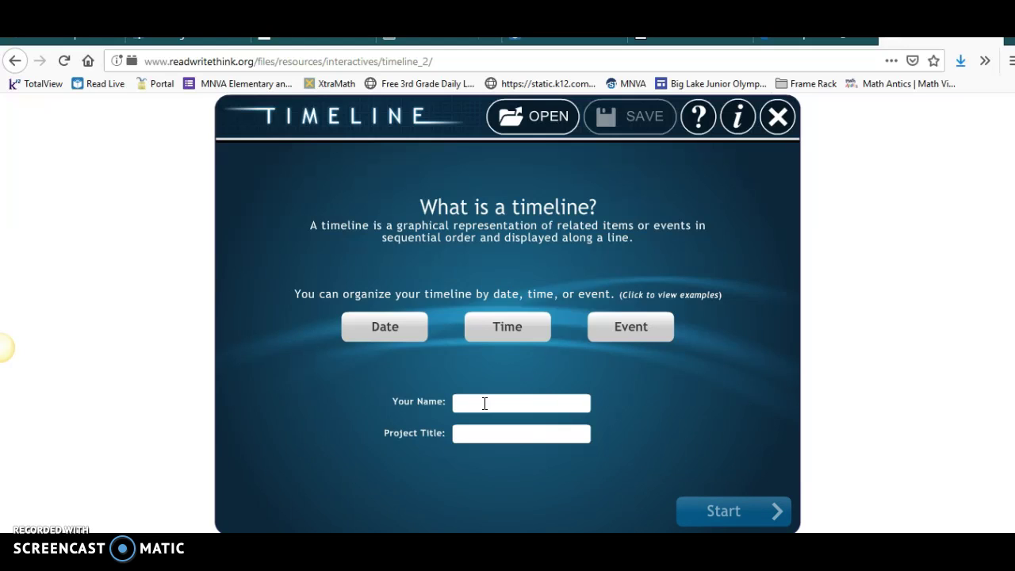
{"action": "type", "text": "Student"}
{"action": "left_click", "coordinate": [482, 432]}
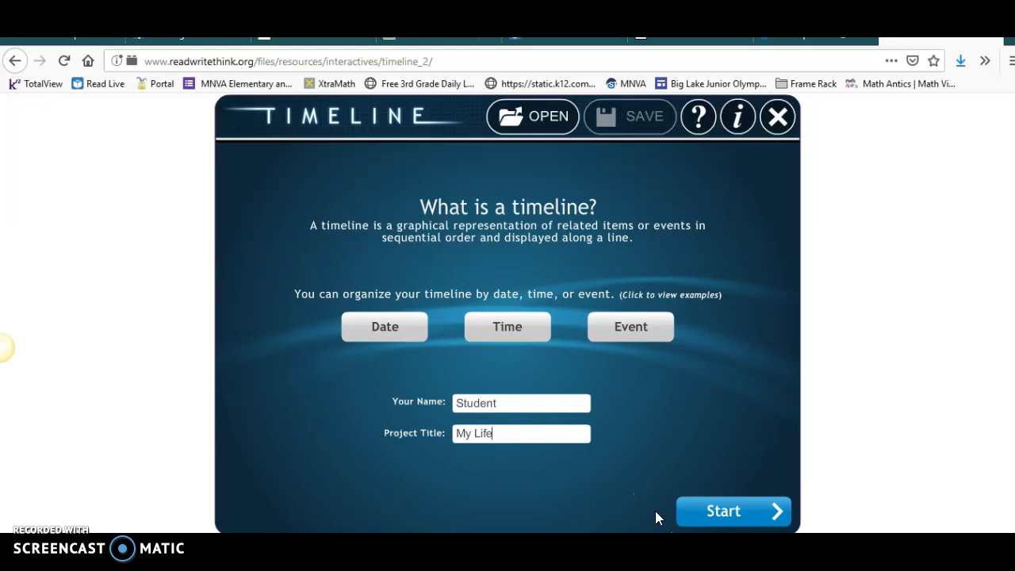
{"action": "left_click", "coordinate": [738, 512]}
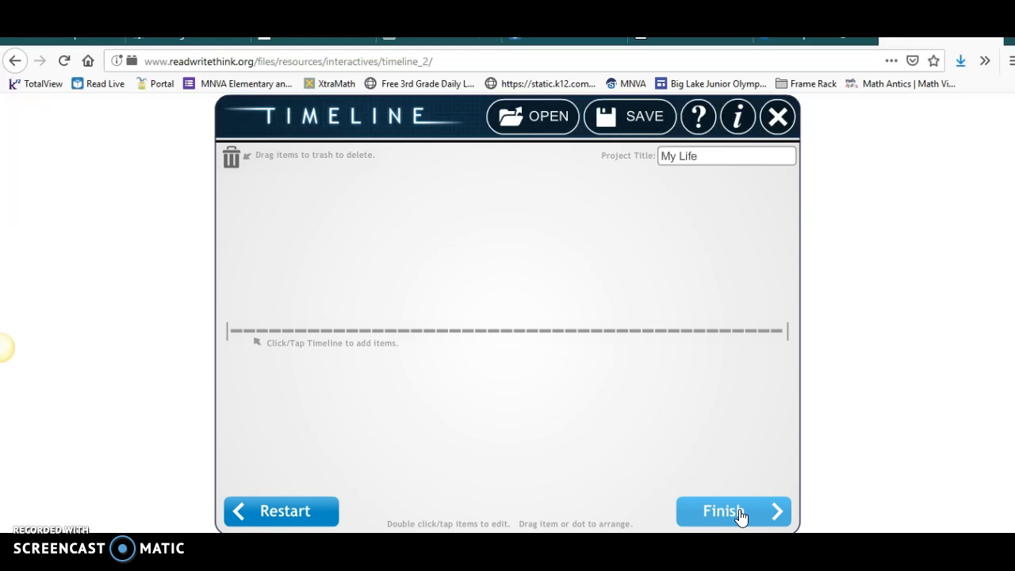
Step: Add a timeline event labelled 'I was born!' with short description 2009
{"action": "left_click", "coordinate": [243, 331]}
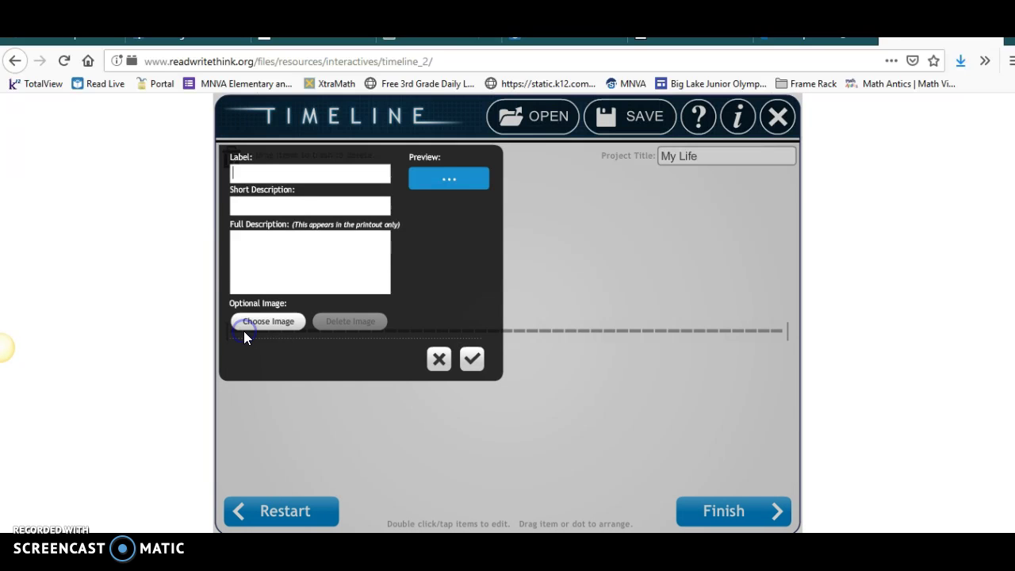
{"action": "left_click", "coordinate": [258, 174]}
{"action": "type", "text": "was born!"}
{"action": "left_click", "coordinate": [261, 205]}
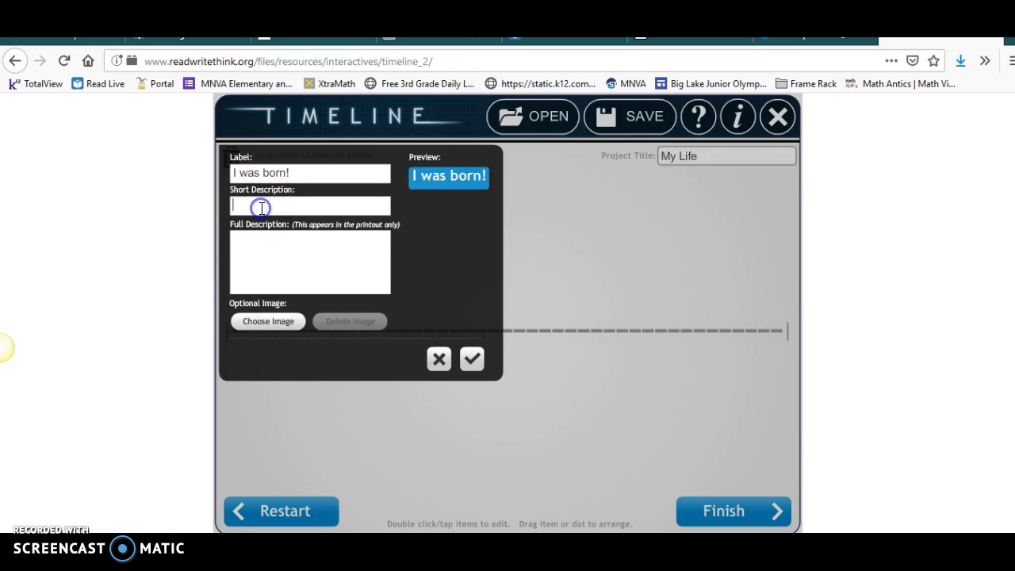
{"action": "type", "text": "2009"}
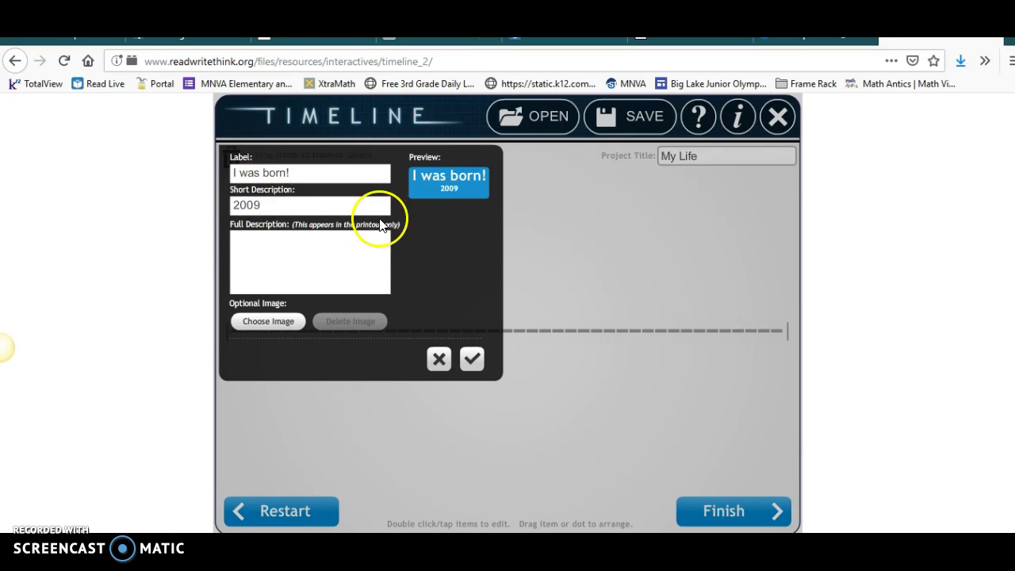
Step: Attach the 'baby pic' photo from the Timeline Project folder to the event
{"action": "left_click", "coordinate": [268, 322]}
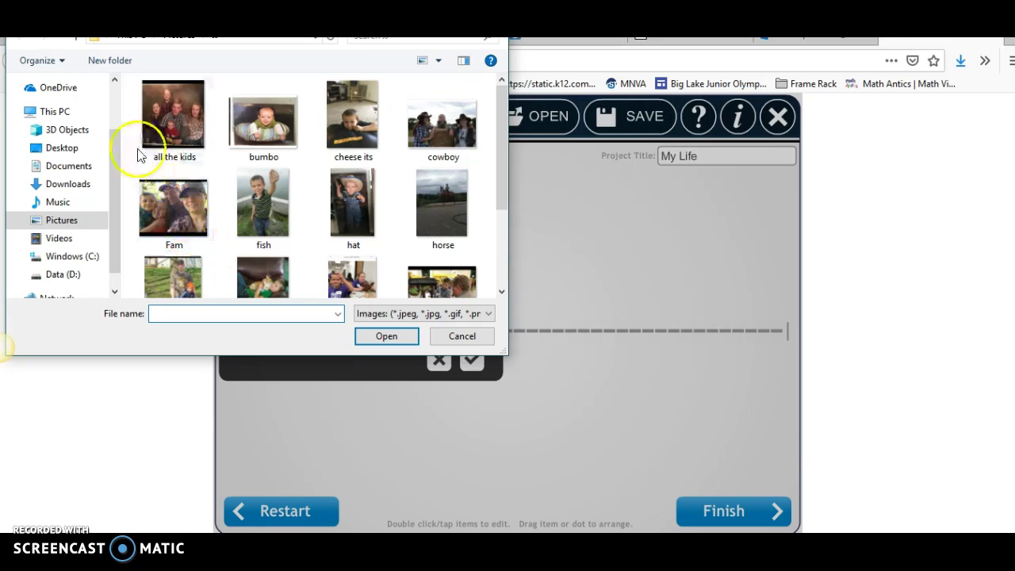
{"action": "scroll", "coordinate": [170, 114], "scroll_direction": "up", "scroll_amount": 3}
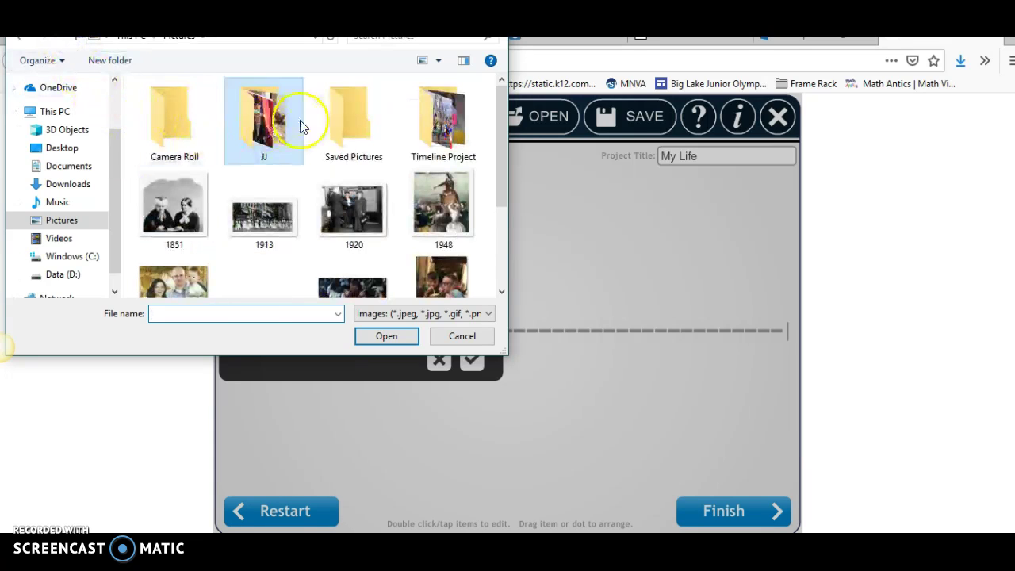
{"action": "double_click", "coordinate": [428, 117]}
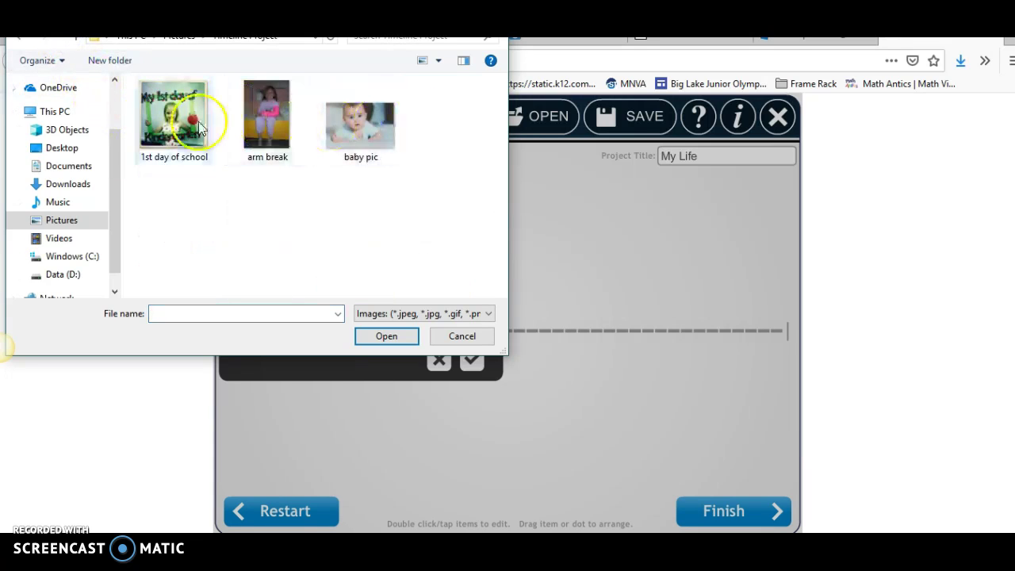
{"action": "left_click", "coordinate": [354, 124]}
{"action": "left_click", "coordinate": [386, 335]}
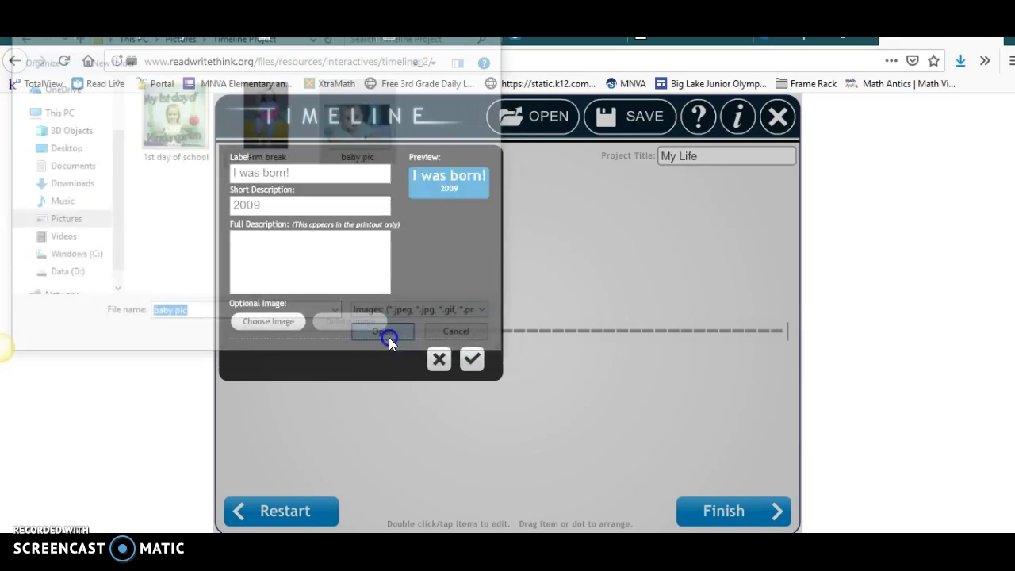
{"action": "left_click", "coordinate": [652, 436]}
{"action": "left_click", "coordinate": [651, 437]}
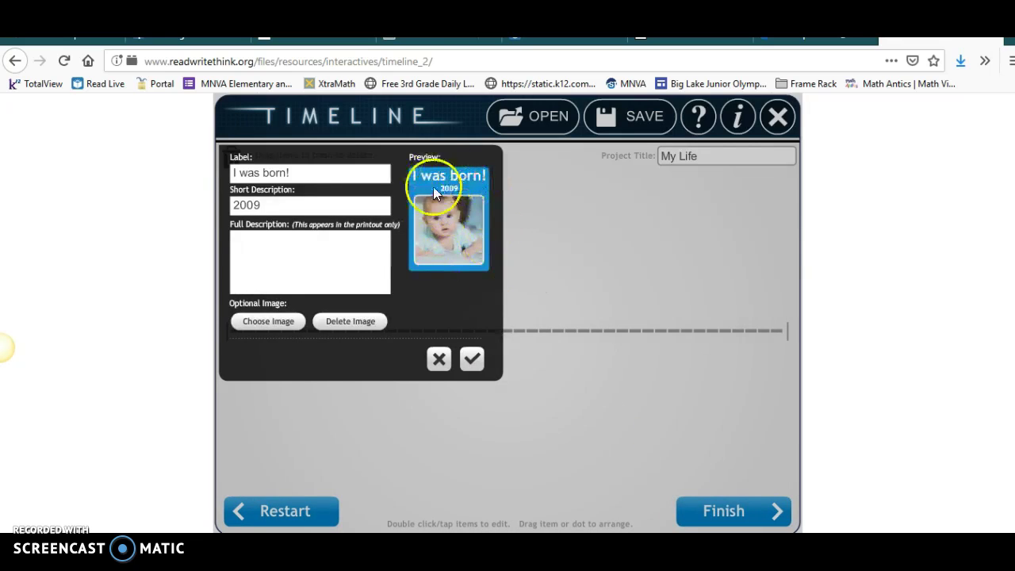
Step: Save the 'I was born!' event and position its card and dot on the left
{"action": "left_click", "coordinate": [472, 359]}
{"action": "left_click_drag", "start_coordinate": [473, 354], "coordinate": [281, 203]}
{"action": "left_click_drag", "start_coordinate": [242, 331], "coordinate": [279, 310]}
{"action": "left_click_drag", "start_coordinate": [286, 246], "coordinate": [280, 238]}
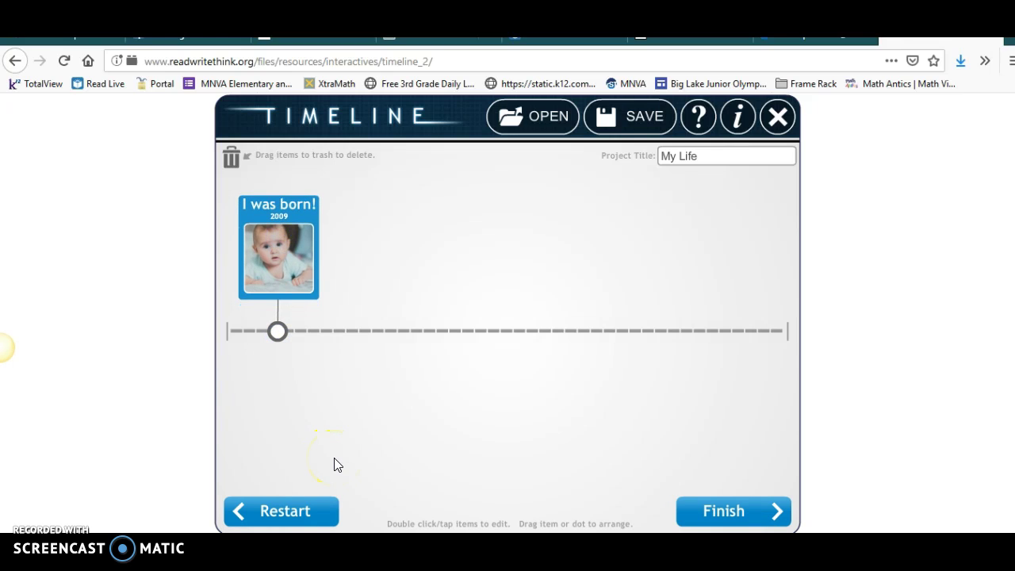
Step: Add a second event labelled '1st day of school!' with short description 2012
{"action": "double_click", "coordinate": [380, 329]}
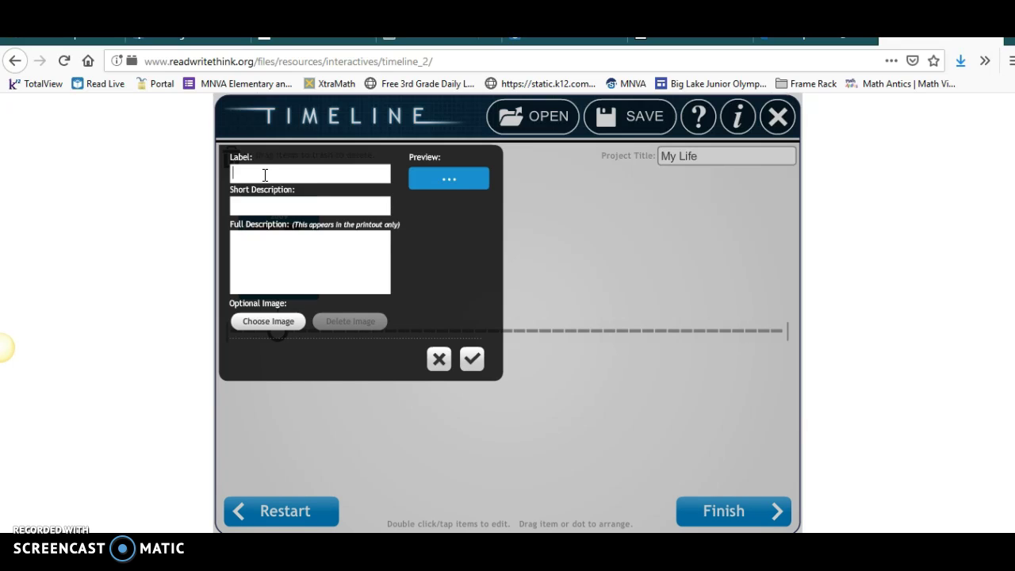
{"action": "type", "text": "1st day of sc"}
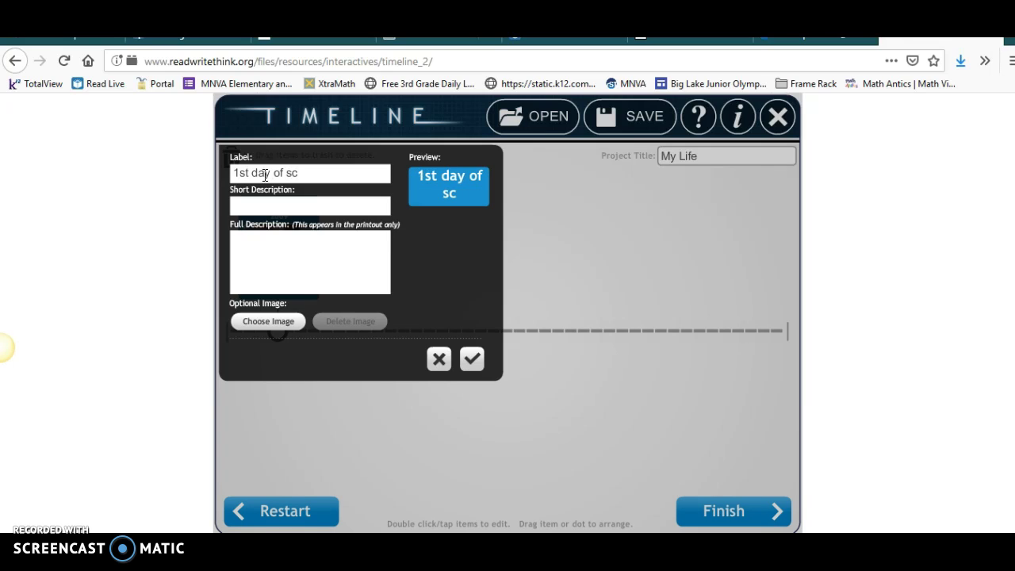
{"action": "type", "text": "hool!"}
{"action": "left_click", "coordinate": [262, 203]}
{"action": "type", "text": "2012"}
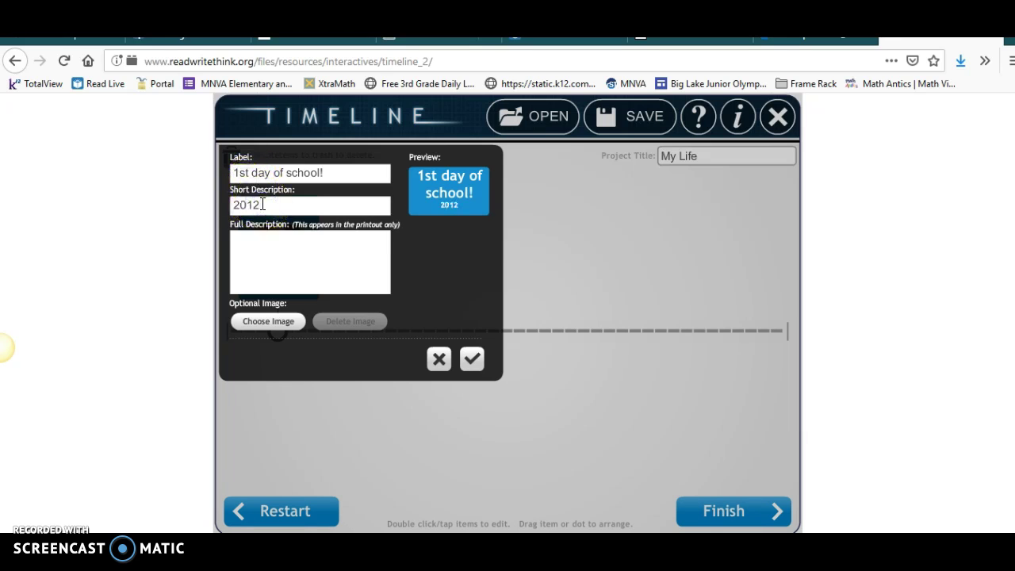
Step: Attach the '1st day of school' photo to the event
{"action": "left_click", "coordinate": [255, 323]}
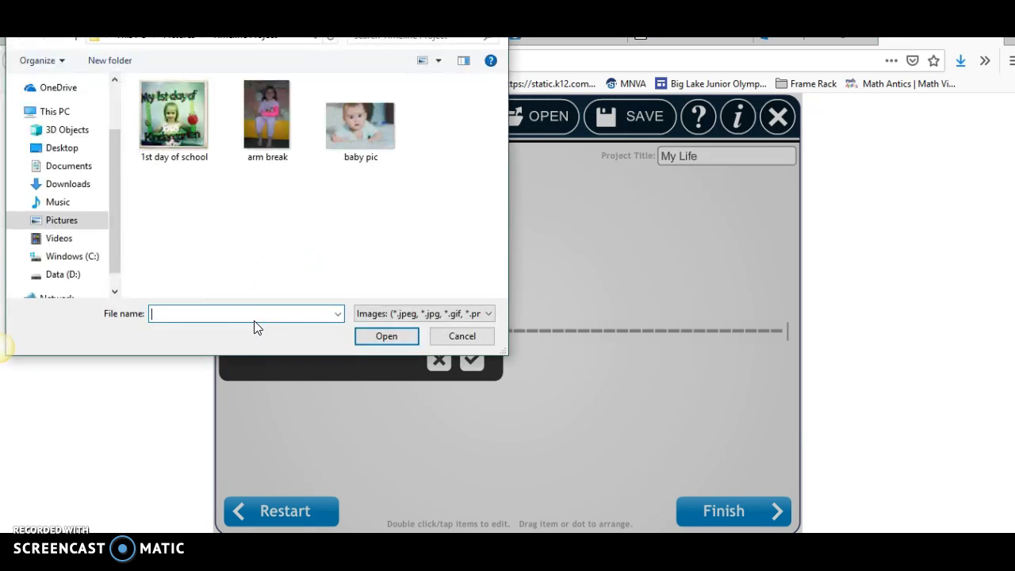
{"action": "left_click", "coordinate": [188, 158]}
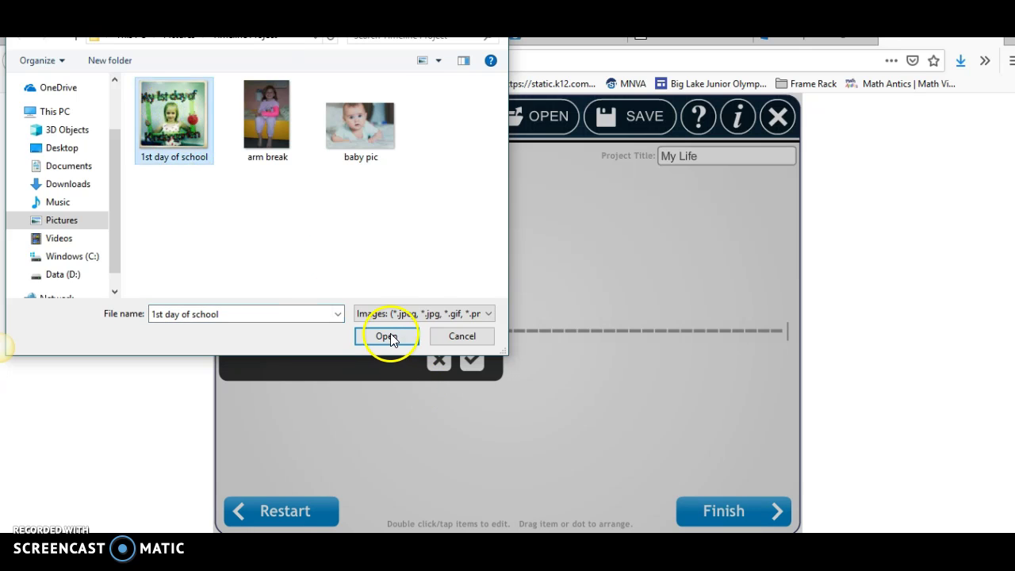
{"action": "left_click", "coordinate": [388, 337]}
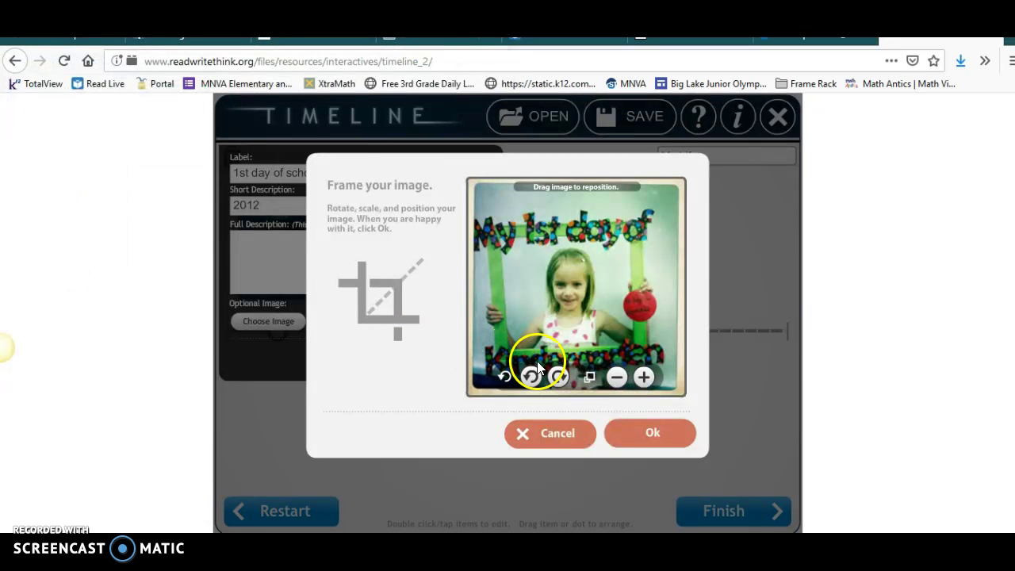
{"action": "left_click", "coordinate": [657, 425]}
Step: Save the event and hang its card below the timeline under its dot
{"action": "left_click", "coordinate": [472, 358]}
{"action": "left_click_drag", "start_coordinate": [472, 358], "coordinate": [382, 368]}
{"action": "right_click", "coordinate": [376, 369]}
{"action": "mouse_move", "coordinate": [379, 371]}
{"action": "left_mouse_down"}
{"action": "mouse_move", "coordinate": [360, 435]}
{"action": "mouse_move", "coordinate": [380, 369]}
{"action": "left_mouse_up"}
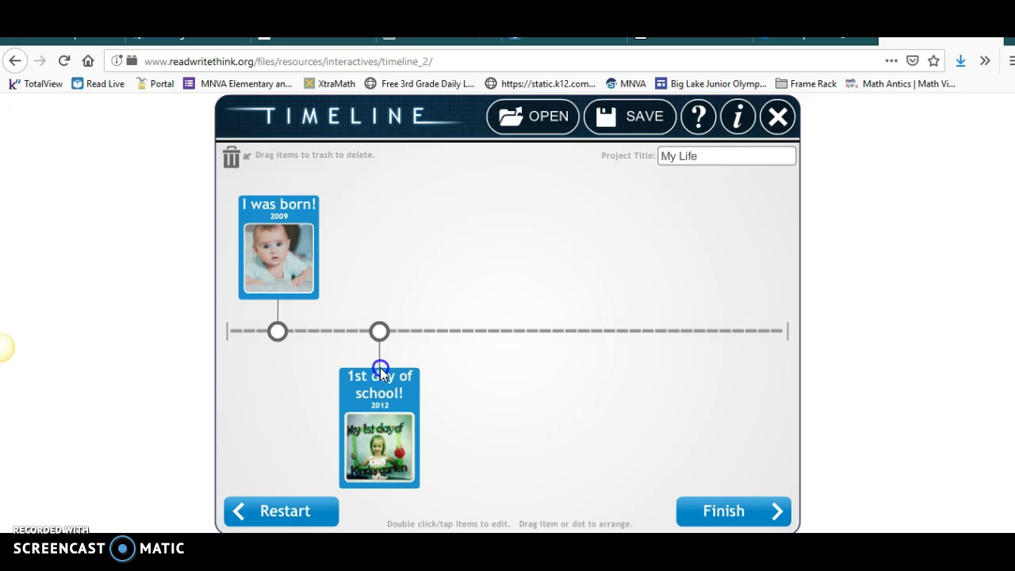
Step: Start a third event, then close its empty editor without saving
{"action": "left_click", "coordinate": [482, 330]}
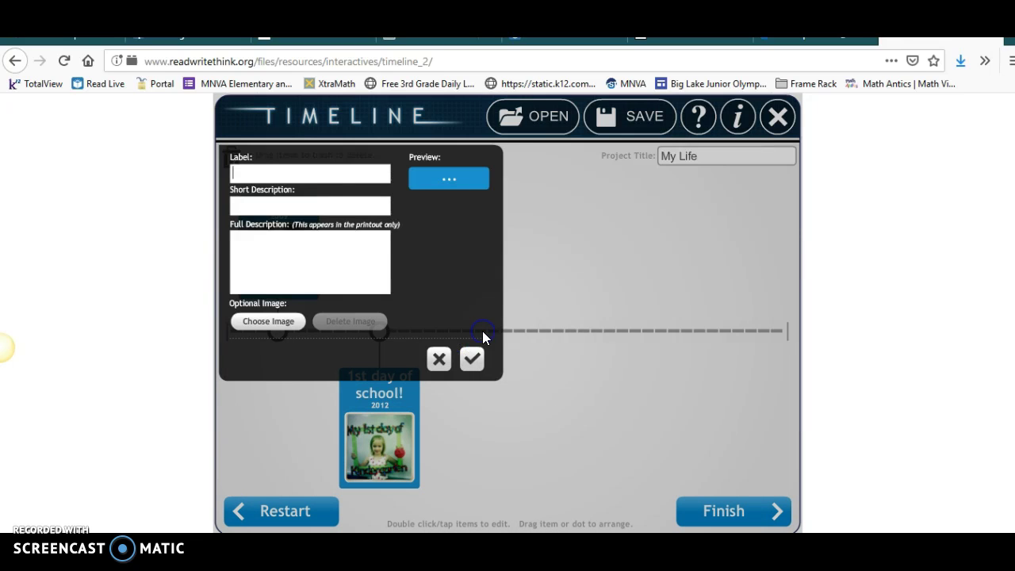
{"action": "left_click", "coordinate": [276, 174]}
{"action": "left_click", "coordinate": [268, 176]}
{"action": "left_click", "coordinate": [277, 233]}
{"action": "left_click", "coordinate": [271, 177]}
{"action": "left_click", "coordinate": [436, 361]}
Step: Reopen the blank event editor and cancel it, leaving only the two saved events
{"action": "double_click", "coordinate": [482, 328]}
{"action": "left_click", "coordinate": [376, 272]}
{"action": "left_click", "coordinate": [264, 161]}
{"action": "left_click", "coordinate": [291, 272]}
{"action": "left_click", "coordinate": [400, 259]}
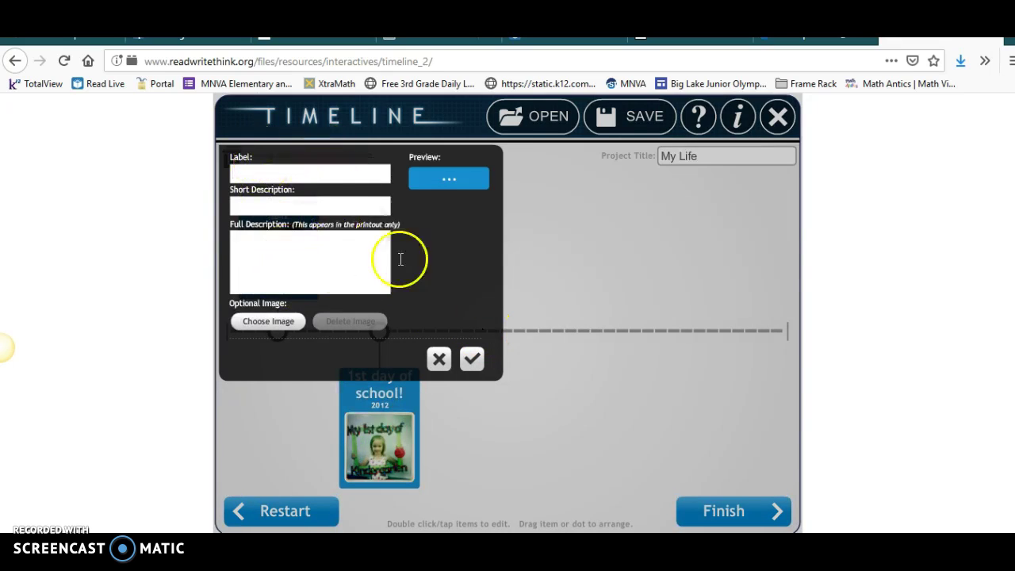
{"action": "left_click", "coordinate": [440, 360]}
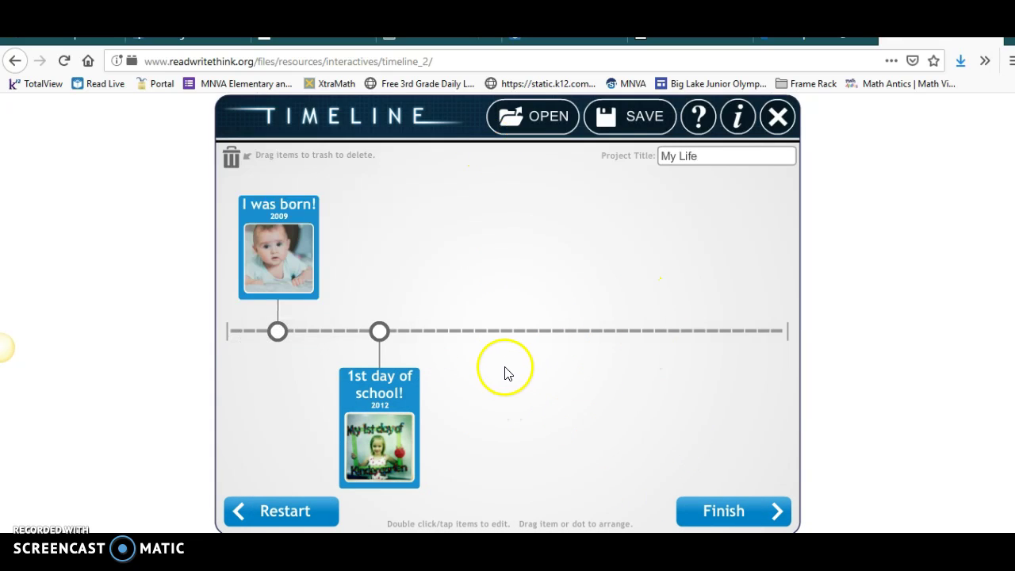
Step: Add a new event point and give it the 'arm break' photo
{"action": "left_click", "coordinate": [490, 332]}
{"action": "left_click", "coordinate": [259, 257]}
{"action": "left_click", "coordinate": [268, 323]}
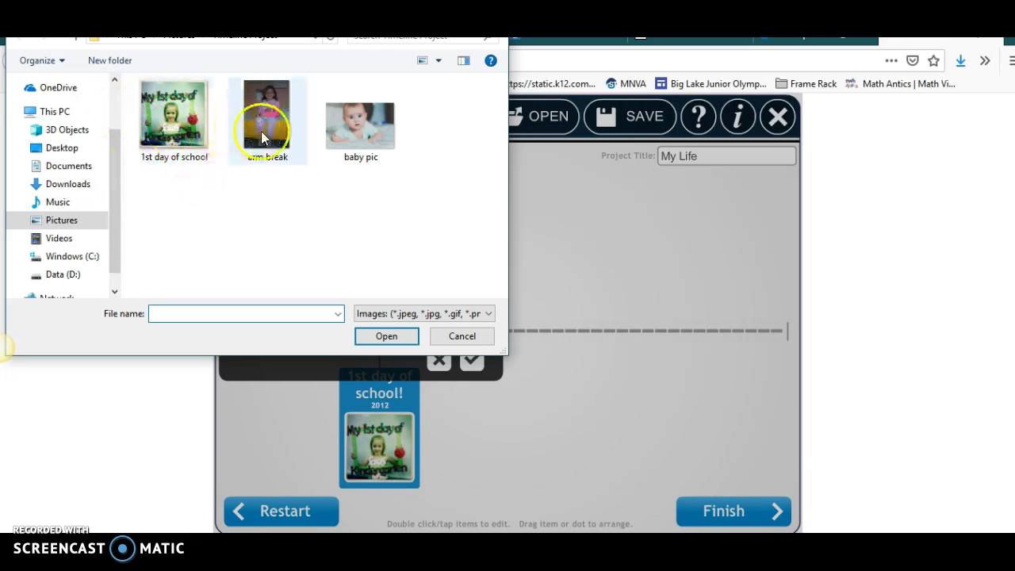
{"action": "left_click", "coordinate": [264, 134]}
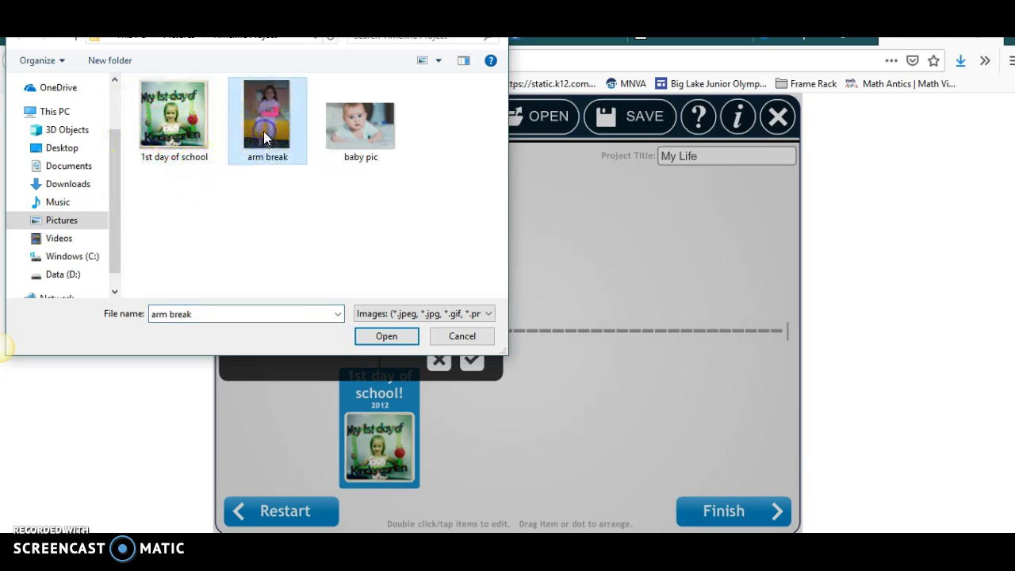
{"action": "left_click", "coordinate": [385, 338]}
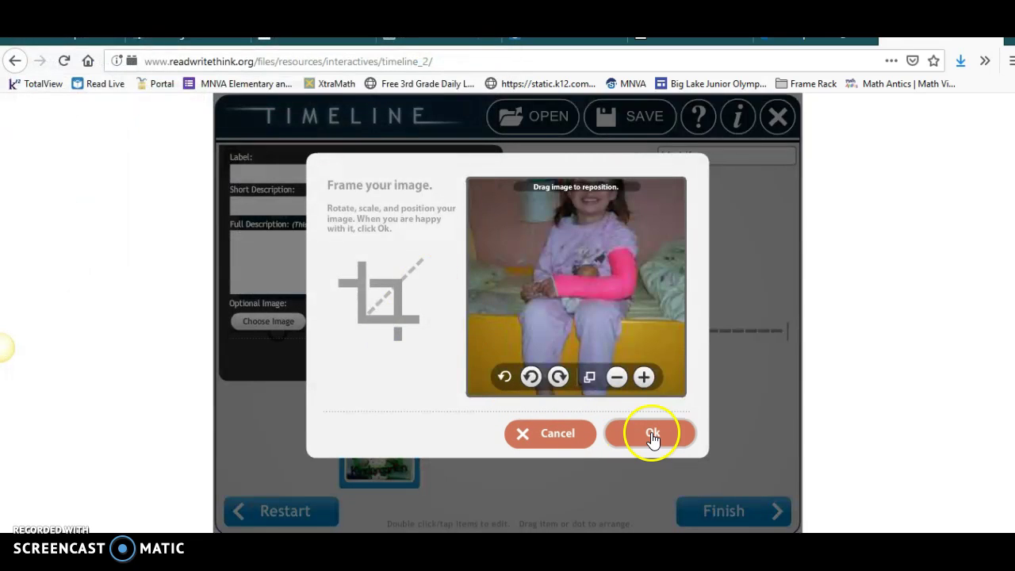
{"action": "left_click", "coordinate": [650, 434]}
Step: Label the event 'Broke my Arm' with 2013, save it, and place its card above the line
{"action": "left_click", "coordinate": [278, 176]}
{"action": "type", "text": "Br"}
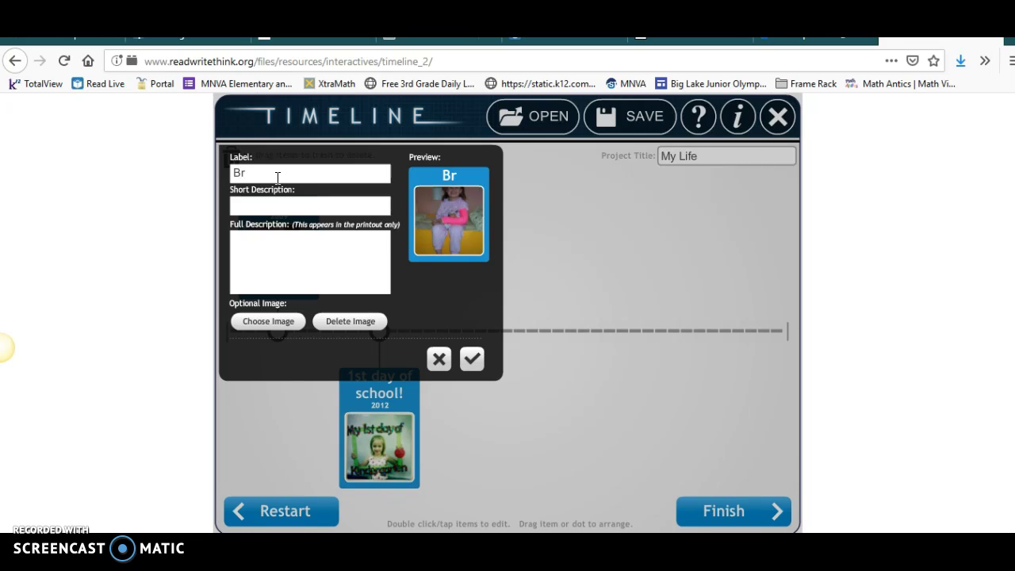
{"action": "type", "text": "oke my Arm"}
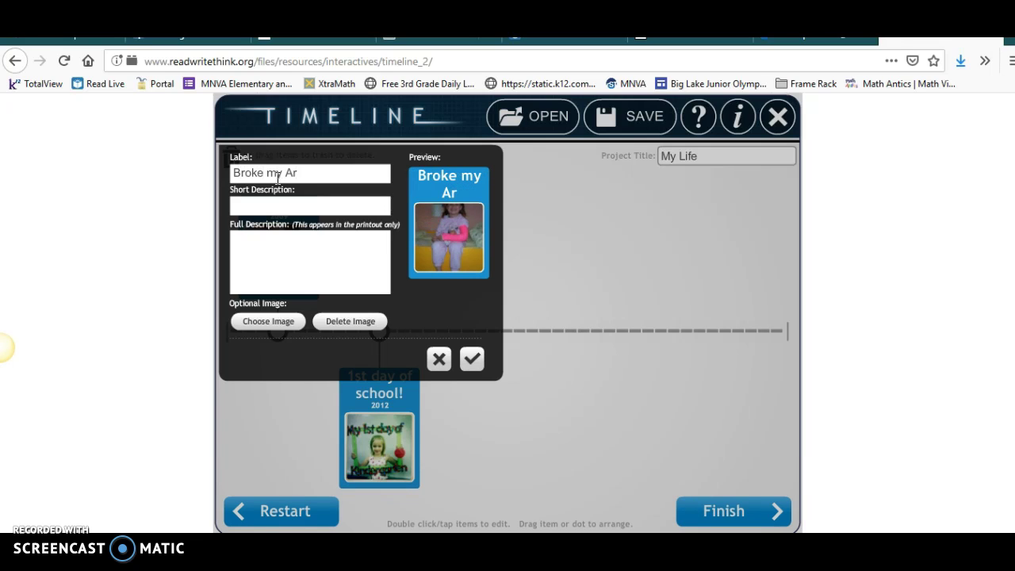
{"action": "left_click", "coordinate": [278, 207]}
{"action": "type", "text": "2013"}
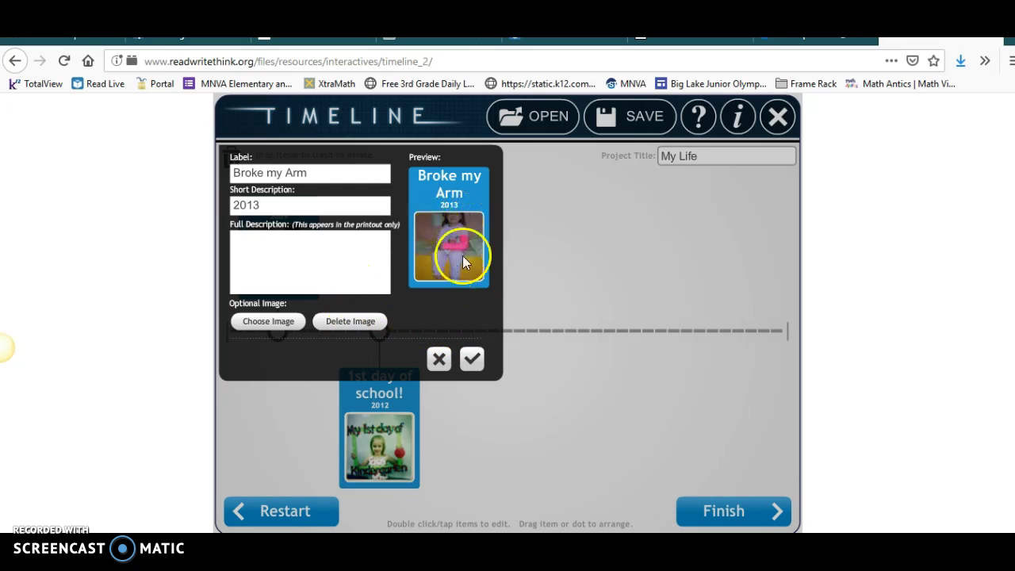
{"action": "left_click", "coordinate": [471, 359]}
{"action": "left_click_drag", "start_coordinate": [523, 324], "coordinate": [496, 184]}
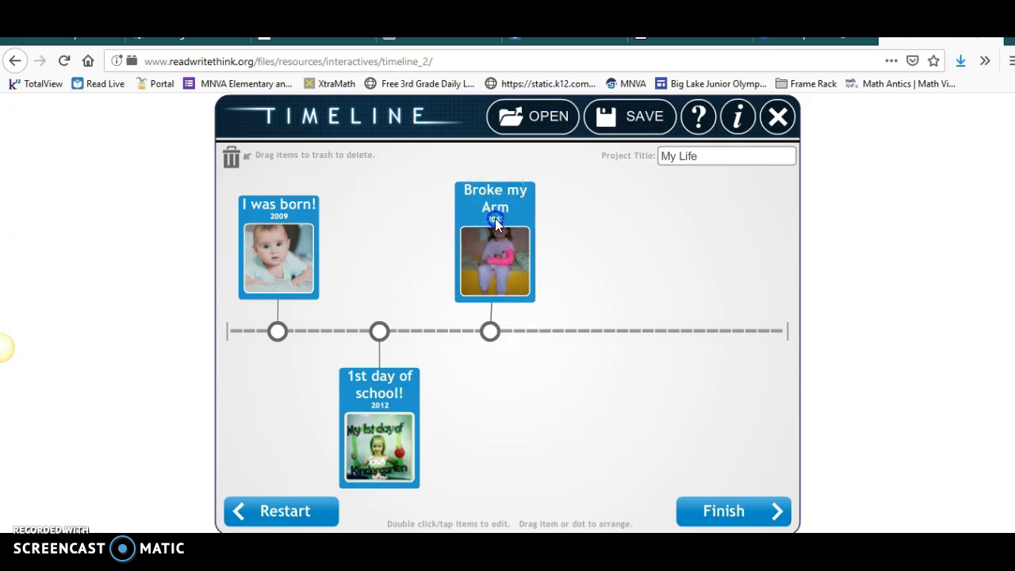
{"action": "left_click_drag", "start_coordinate": [495, 218], "coordinate": [490, 219]}
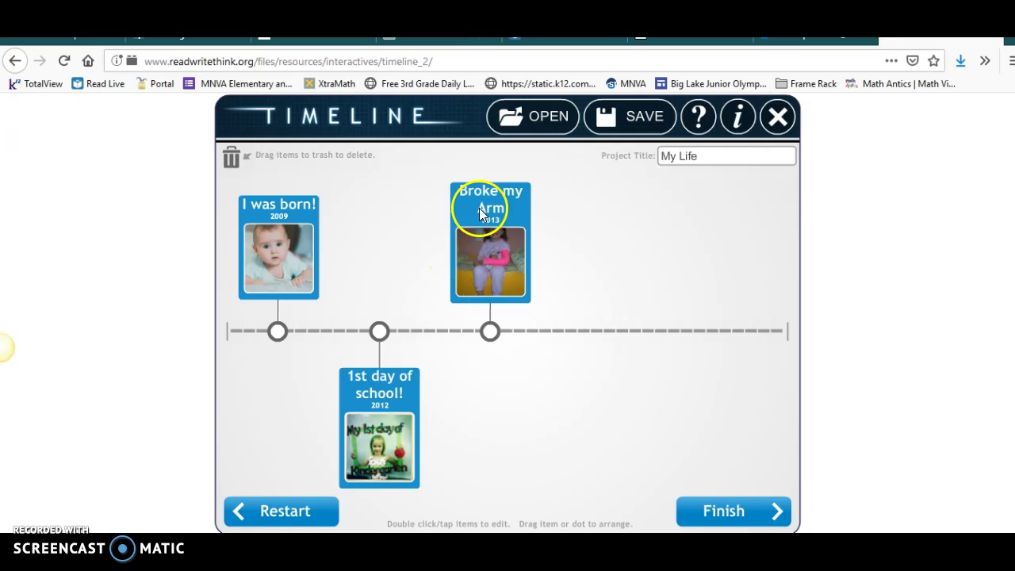
{"action": "left_click", "coordinate": [743, 513]}
Step: Send the final timeline as the 'My Life' PDF to the recipient's e-mail address
{"action": "left_click", "coordinate": [703, 351]}
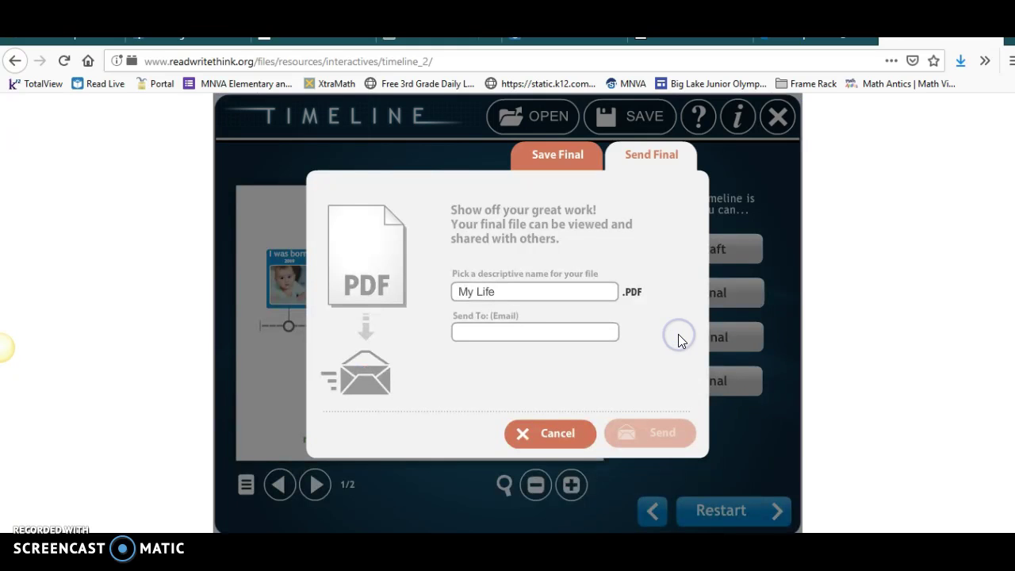
{"action": "left_click", "coordinate": [493, 333]}
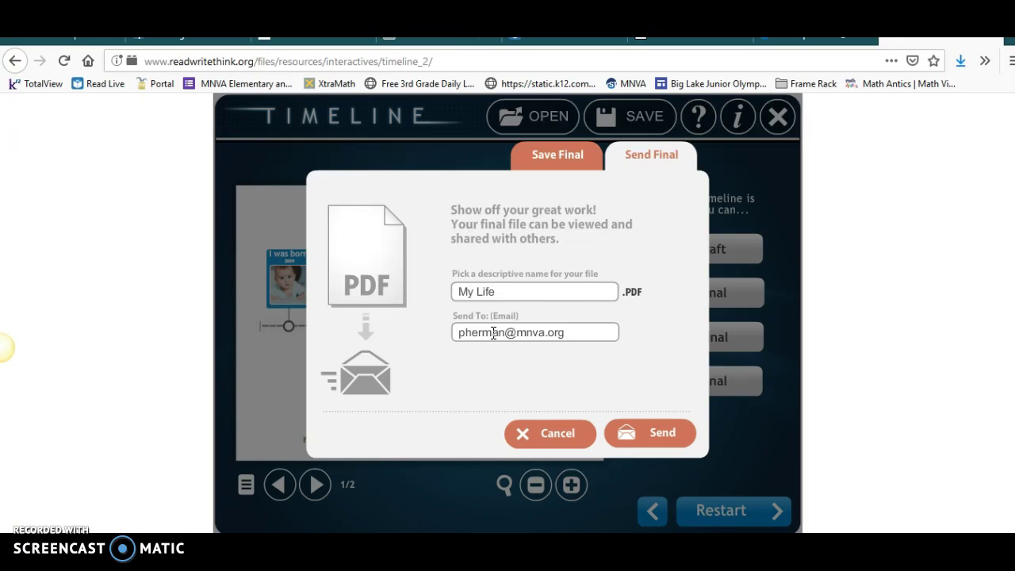
{"action": "left_click", "coordinate": [642, 434]}
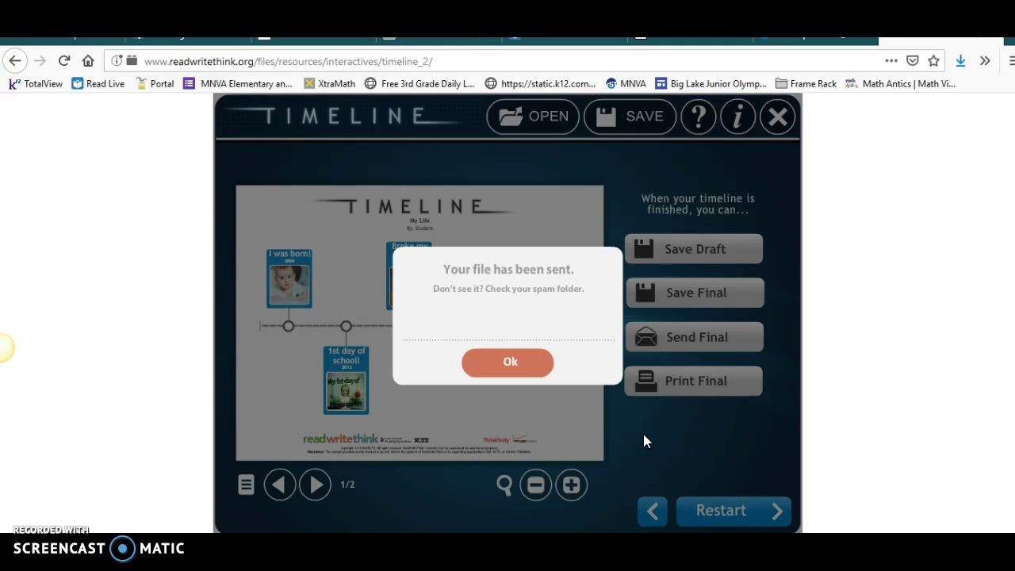
{"action": "left_click", "coordinate": [511, 373]}
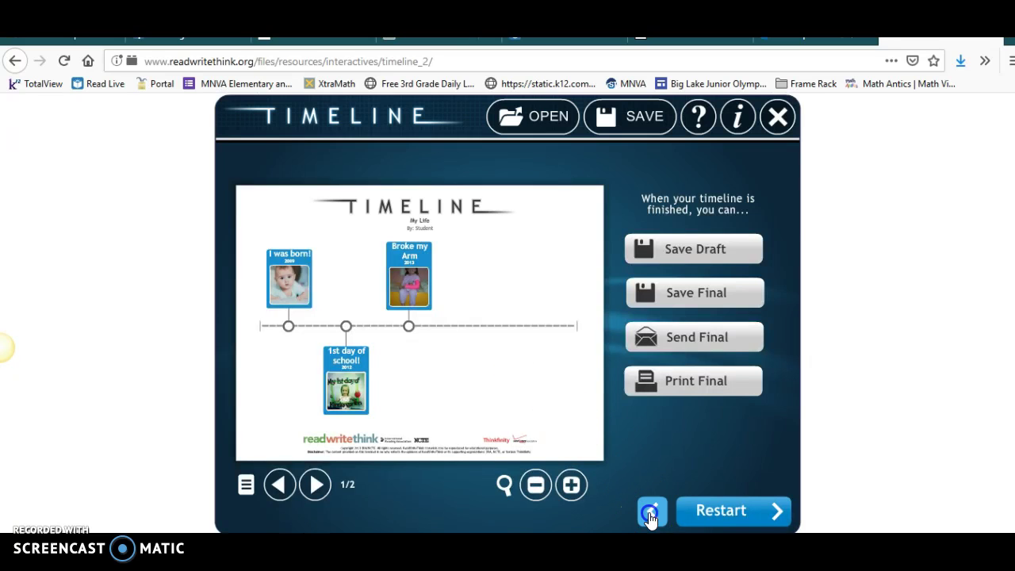
Step: Go back to editing and save the 'My Life' RWT draft to the Desktop
{"action": "left_click", "coordinate": [650, 514]}
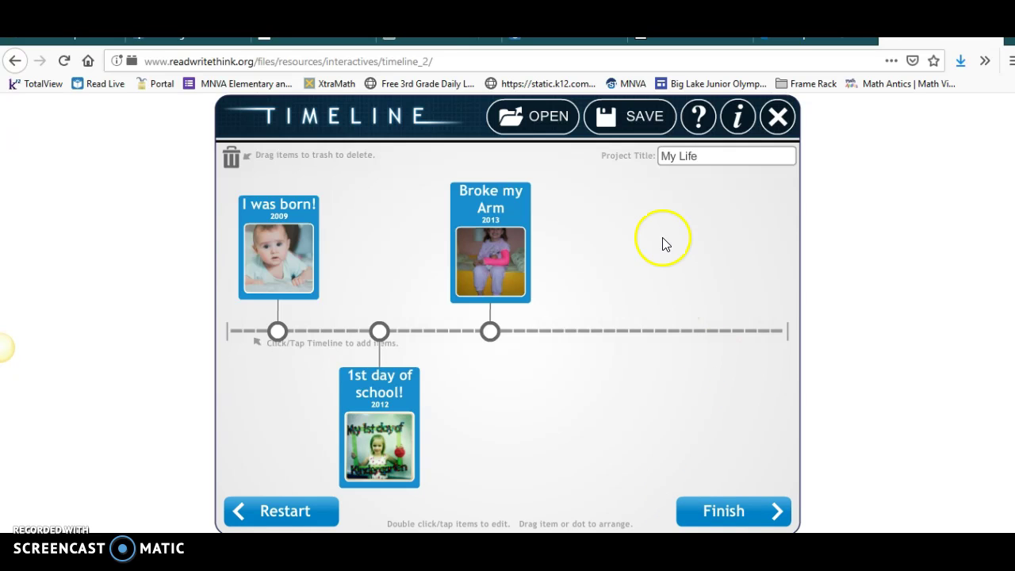
{"action": "left_click", "coordinate": [635, 116]}
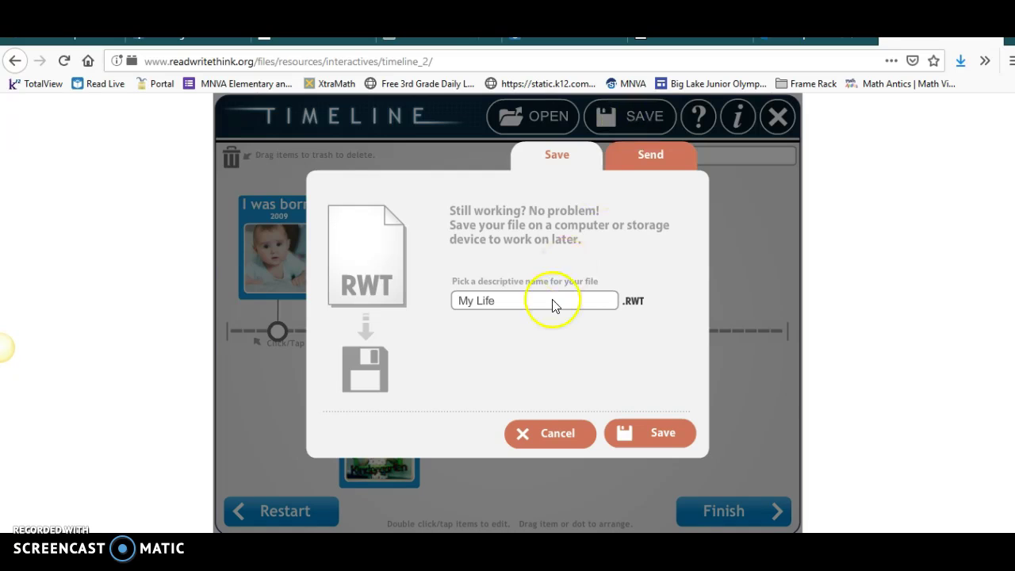
{"action": "left_click", "coordinate": [646, 437]}
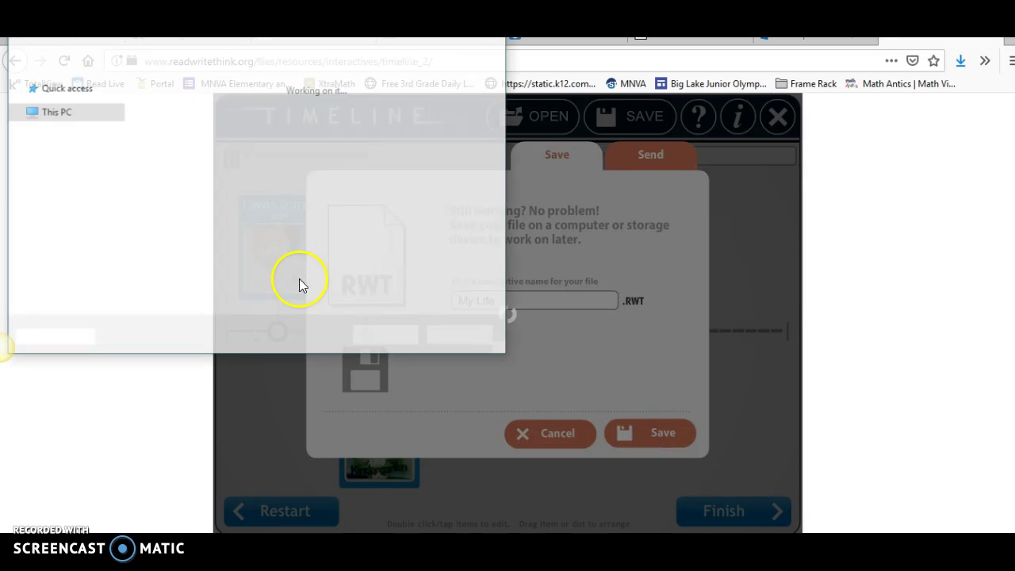
{"action": "left_click", "coordinate": [54, 126]}
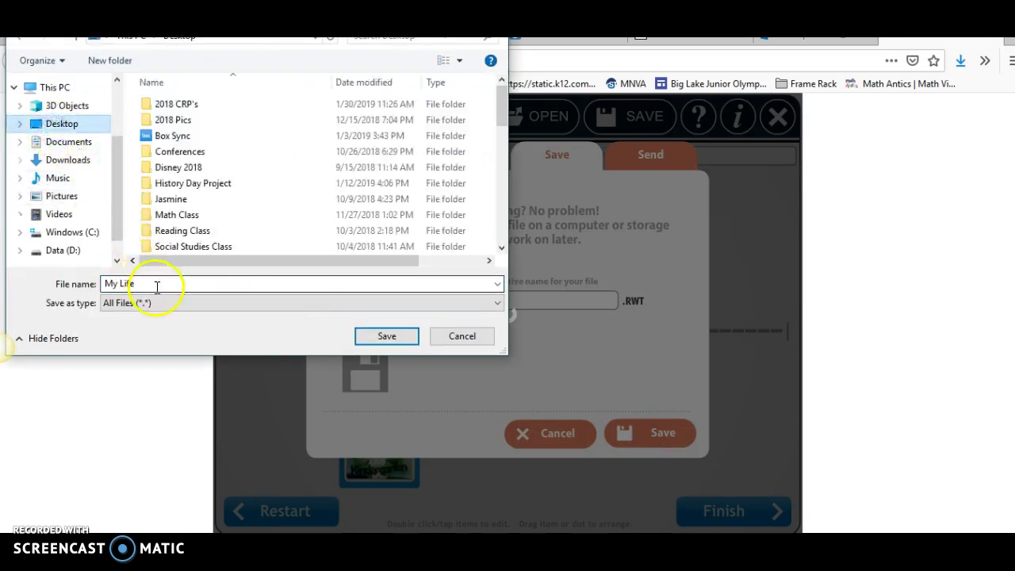
{"action": "left_click", "coordinate": [378, 334]}
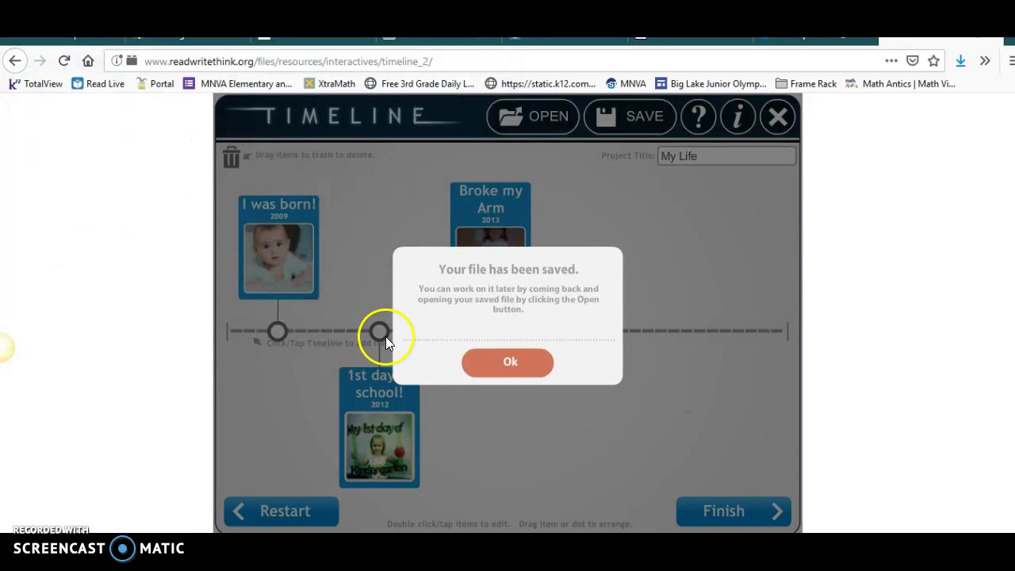
{"action": "left_click", "coordinate": [508, 364]}
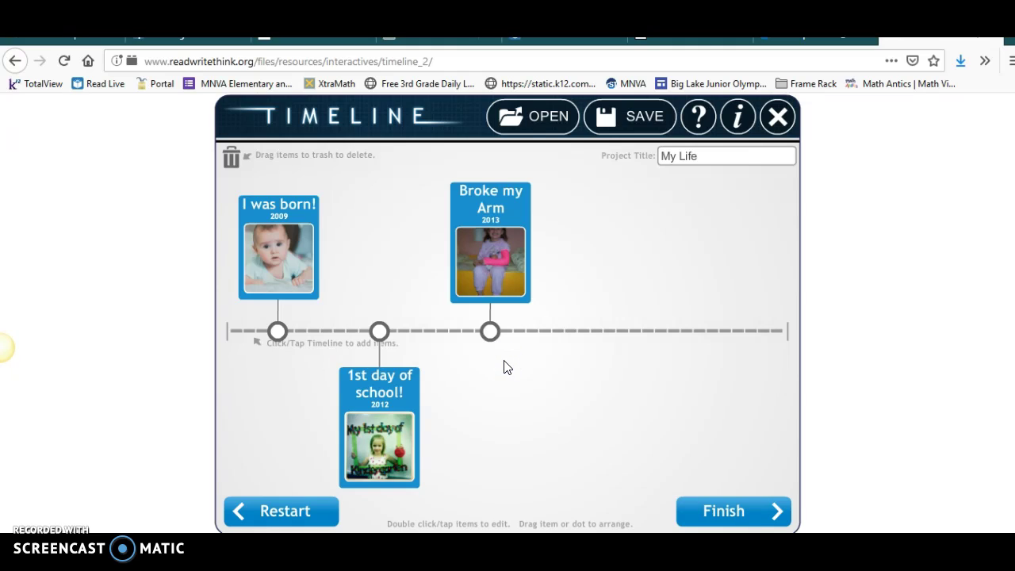
{"action": "left_click", "coordinate": [655, 118]}
{"action": "left_click", "coordinate": [635, 190]}
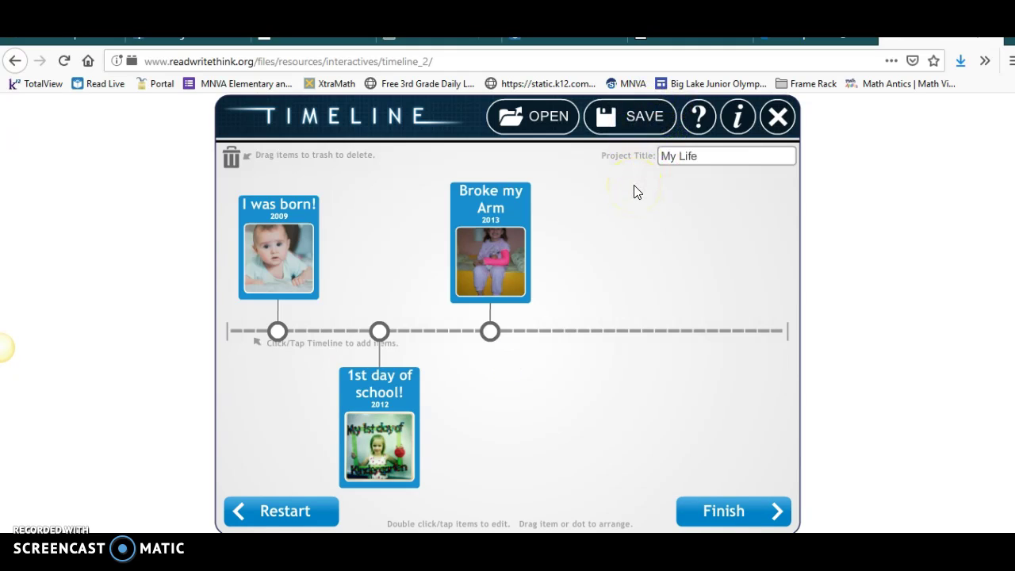